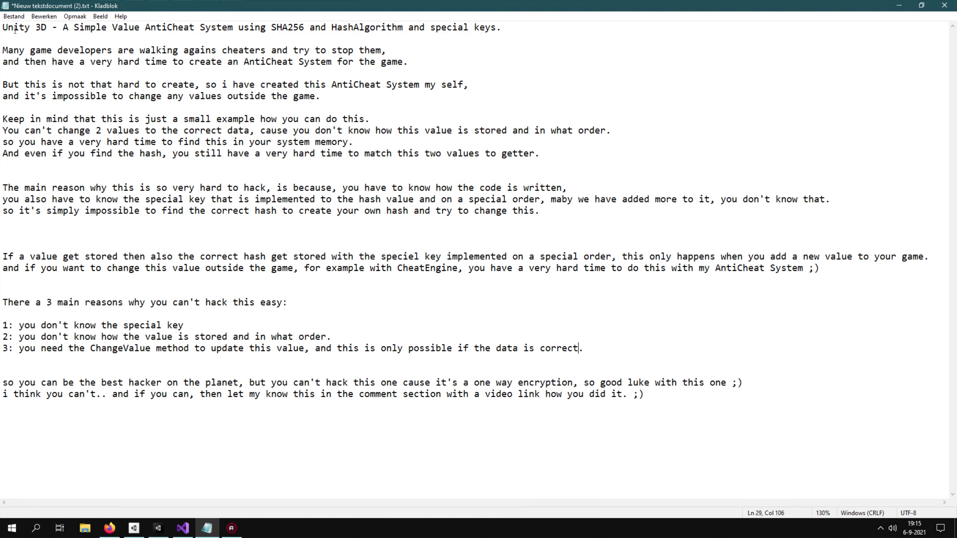
Read the SHA256 anti-cheat write-up paragraph by paragraph, from title to the three reasons and closing lines.
drag(4, 27, 524, 26)
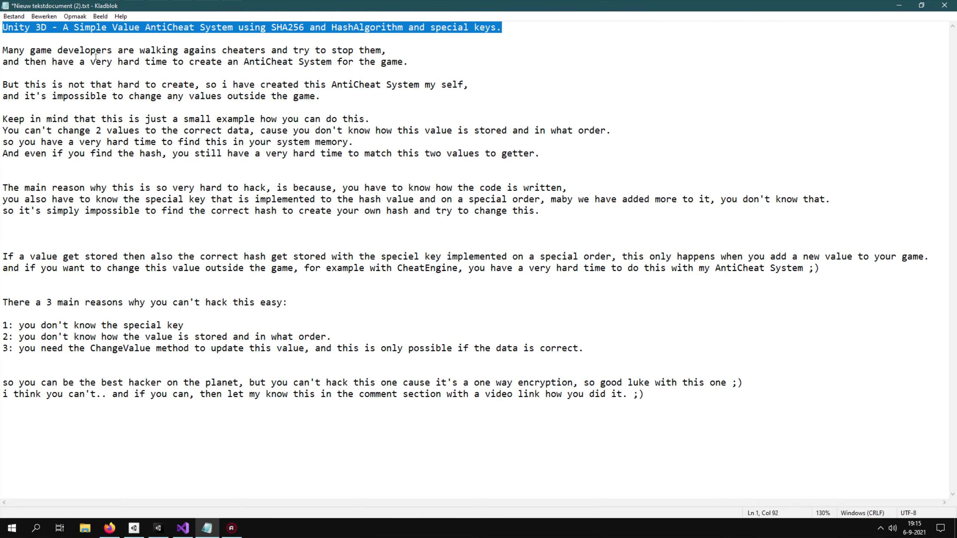
drag(3, 49, 385, 77)
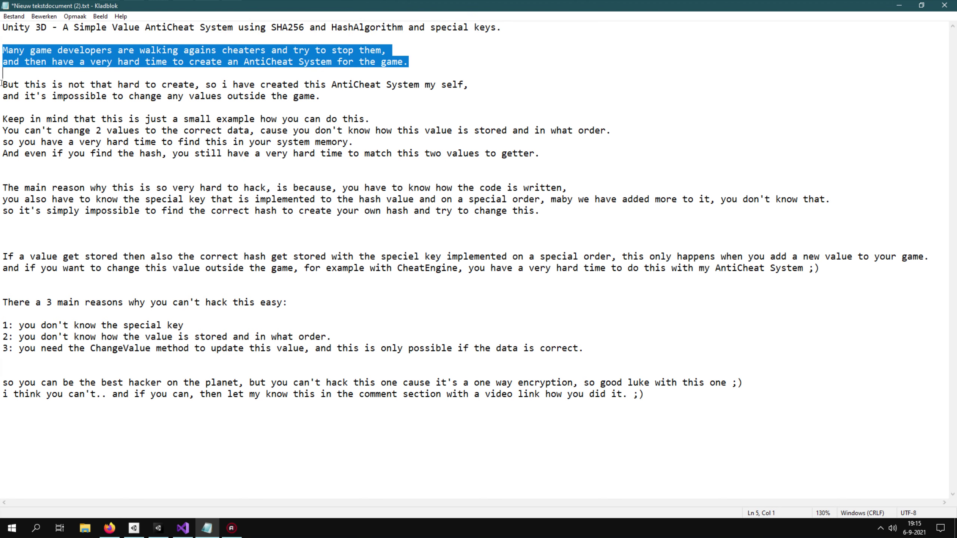
drag(2, 83, 3, 117)
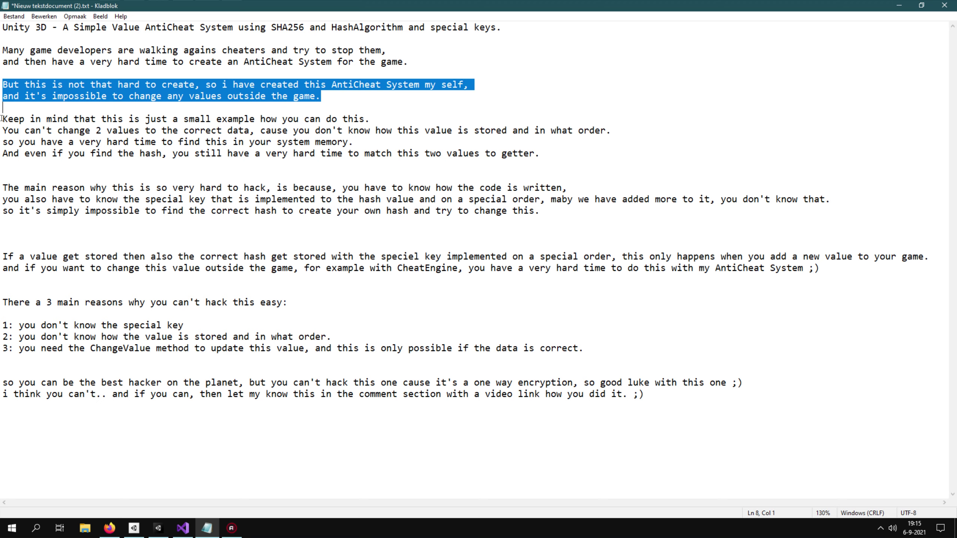
drag(2, 119, 13, 161)
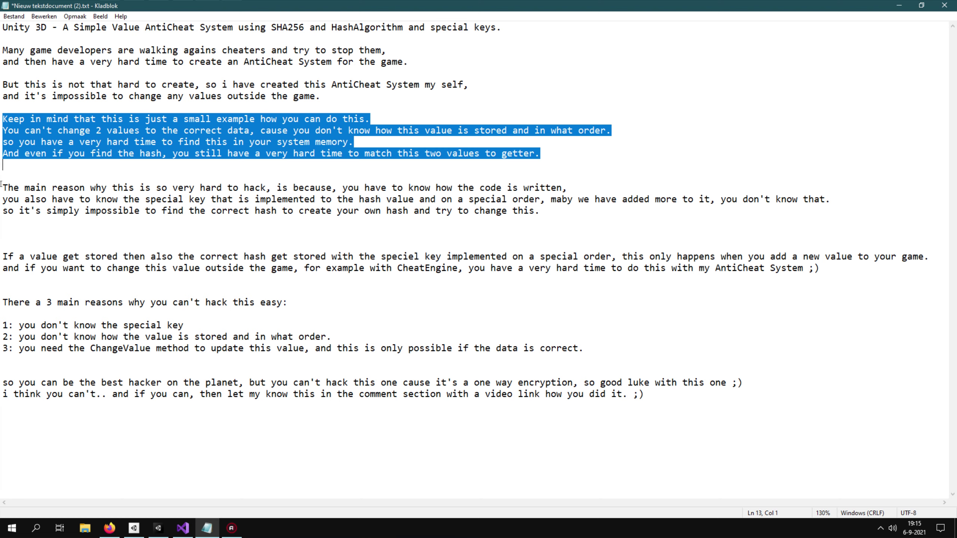
drag(1, 184, 7, 220)
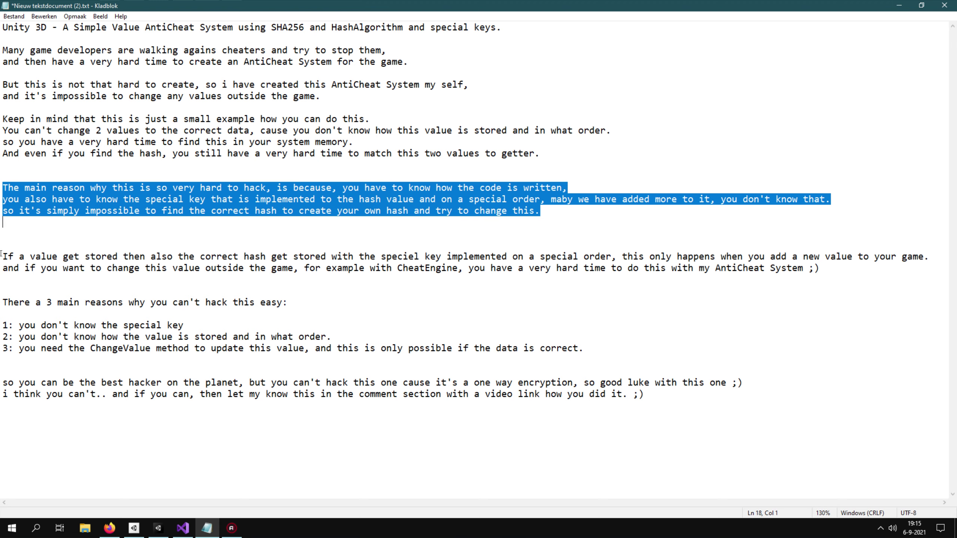
drag(2, 254, 4, 276)
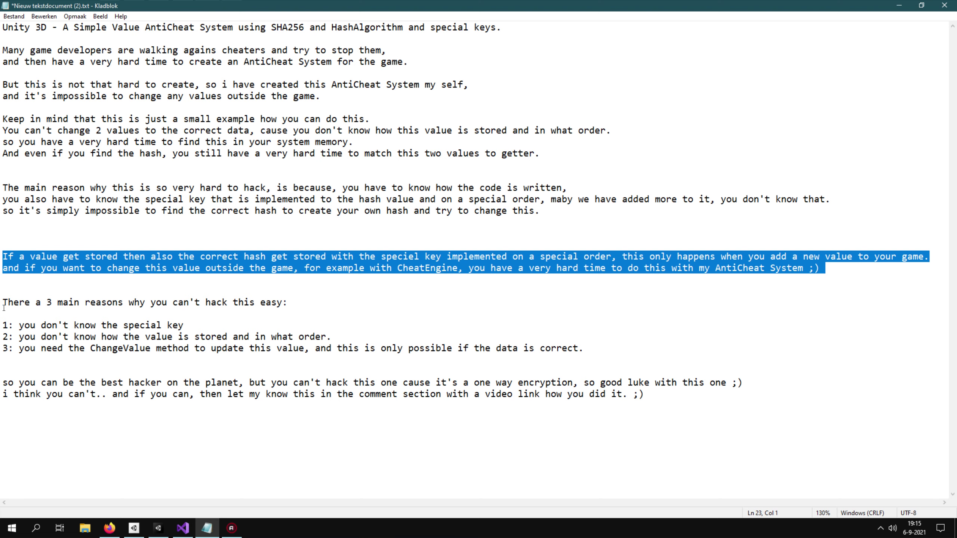
drag(1, 298, 21, 360)
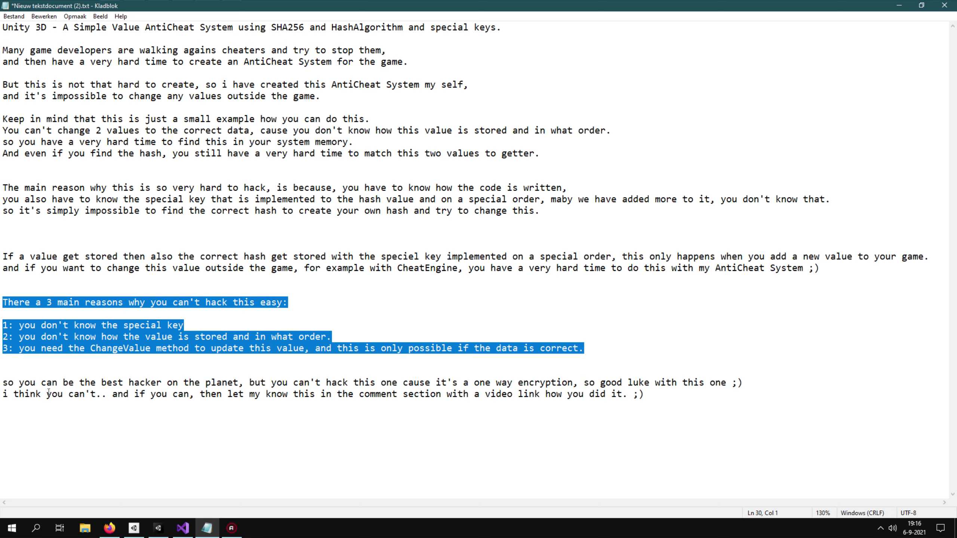
drag(1, 381, 697, 397)
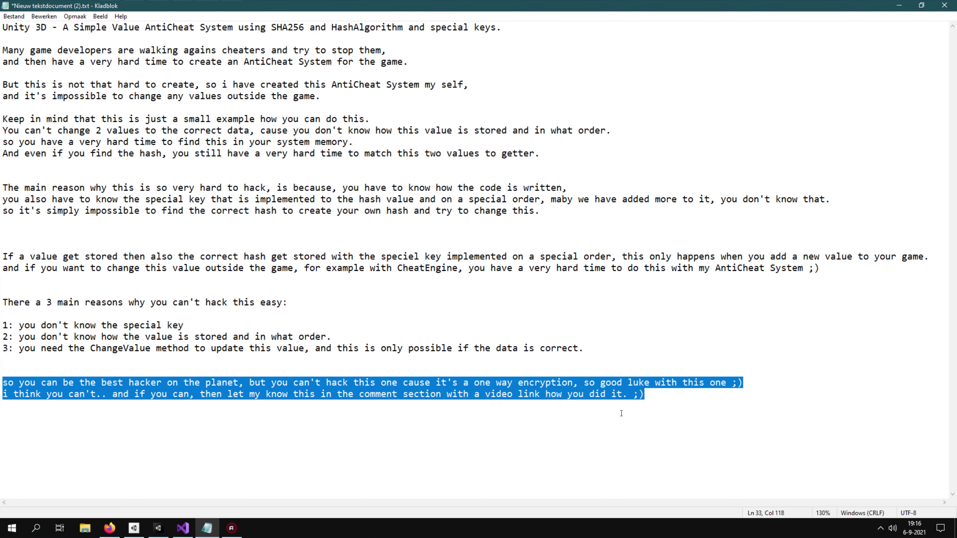
In Unity, inspect the Anti Cheat Controller component on the GameManager object.
click(158, 528)
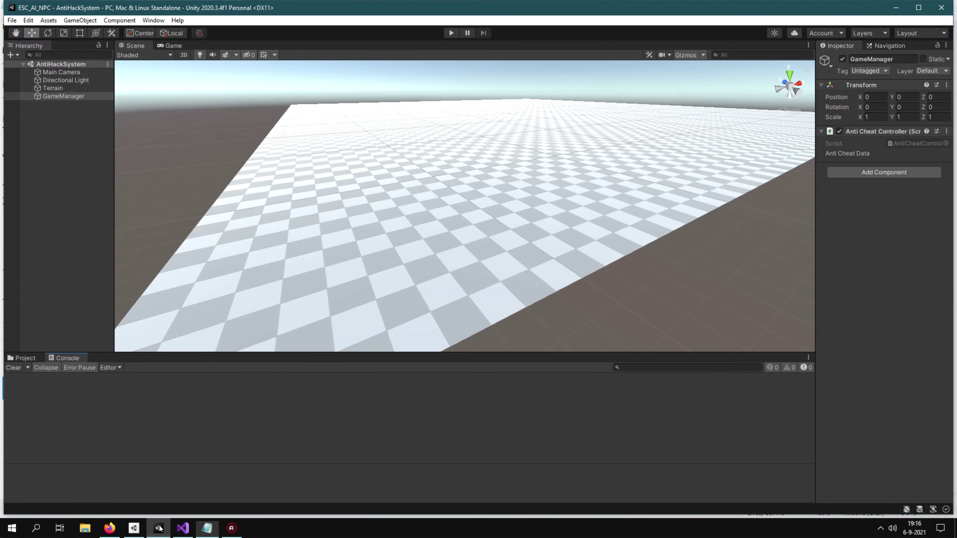
click(48, 95)
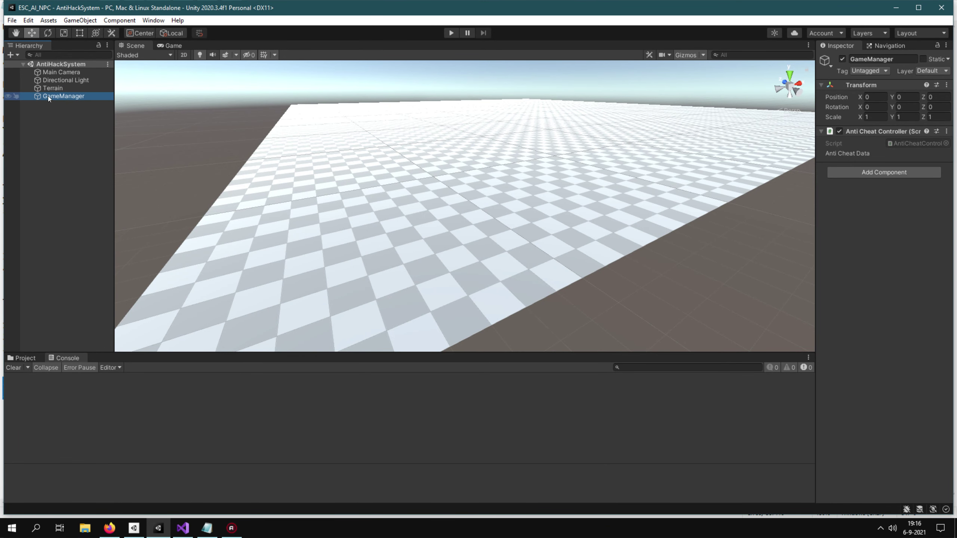
click(866, 131)
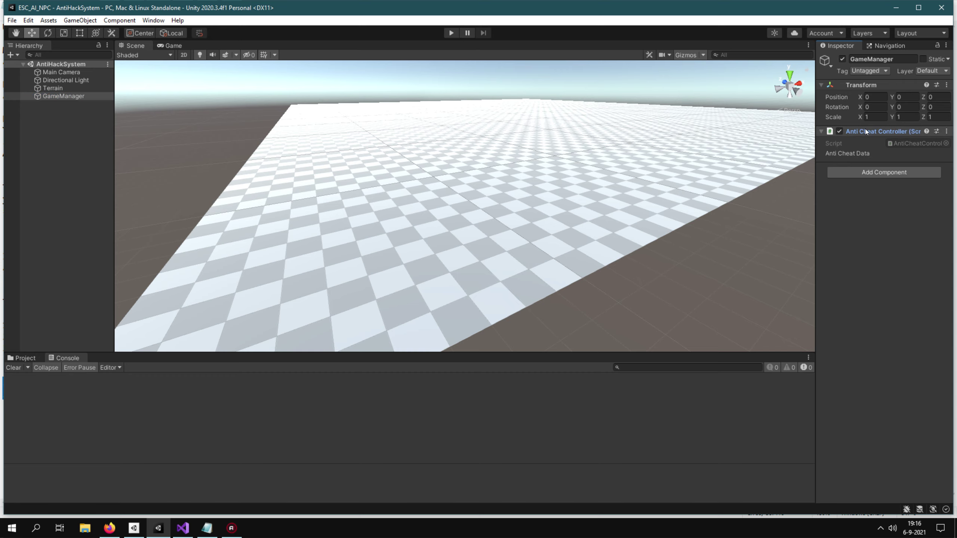
Play the scene and review the Hello World!, matching-hash and Changed Value: Burp! console logs.
click(452, 32)
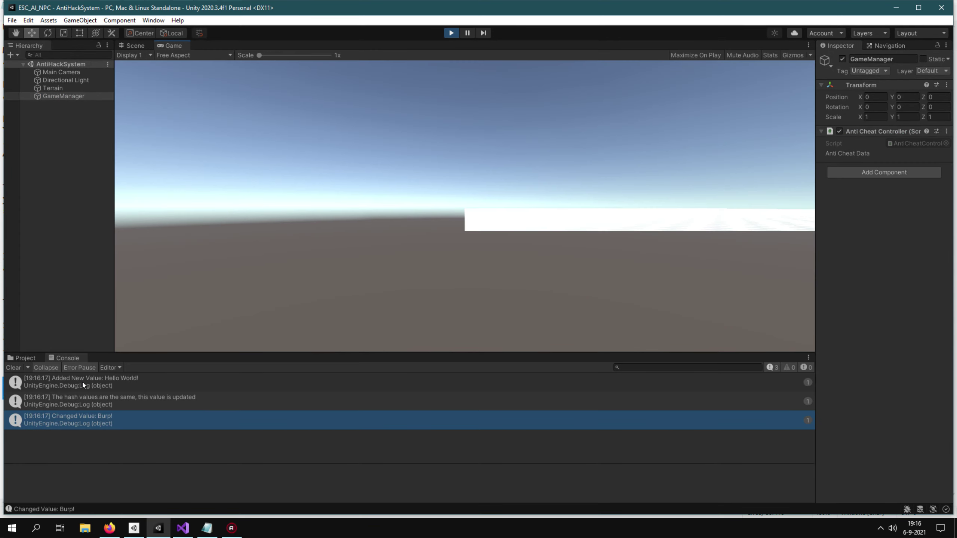
click(82, 383)
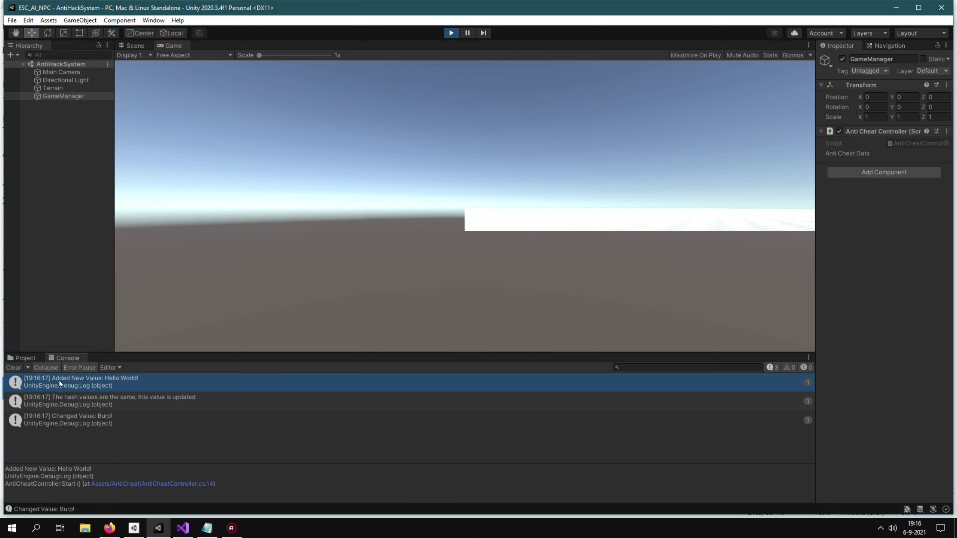
click(60, 401)
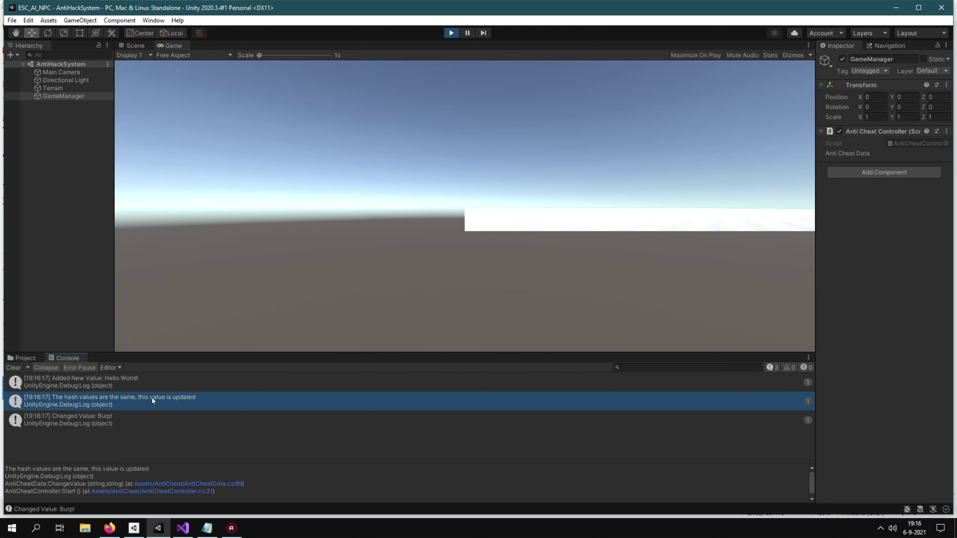
click(57, 416)
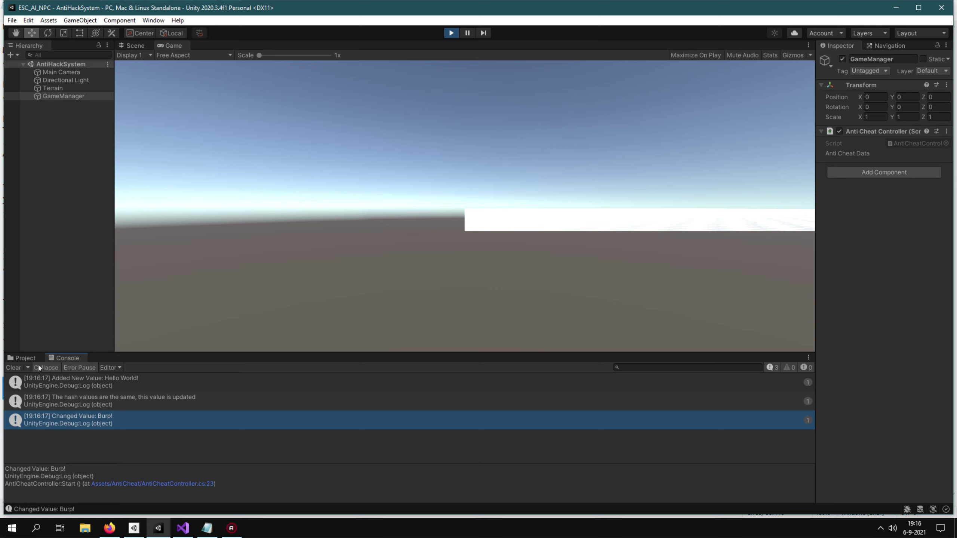
click(25, 358)
click(182, 528)
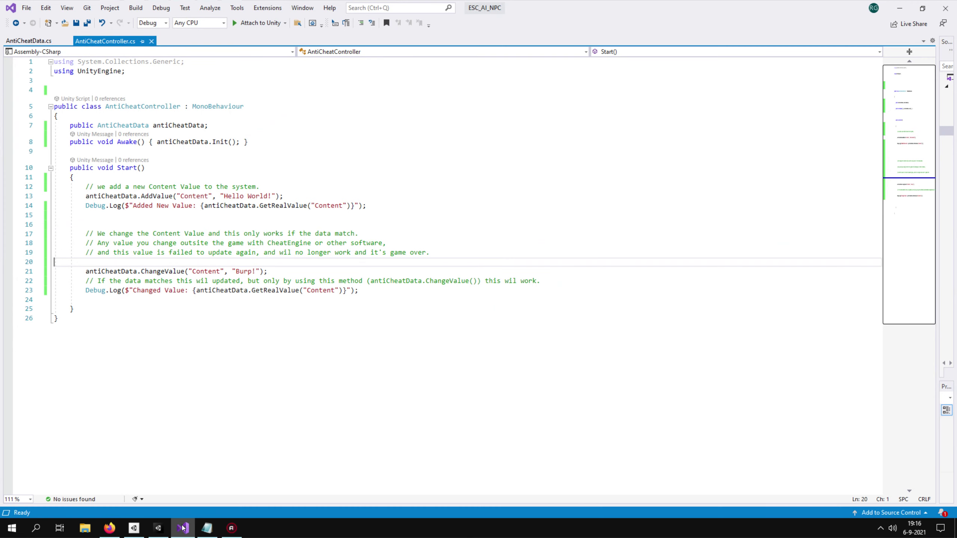
click(173, 125)
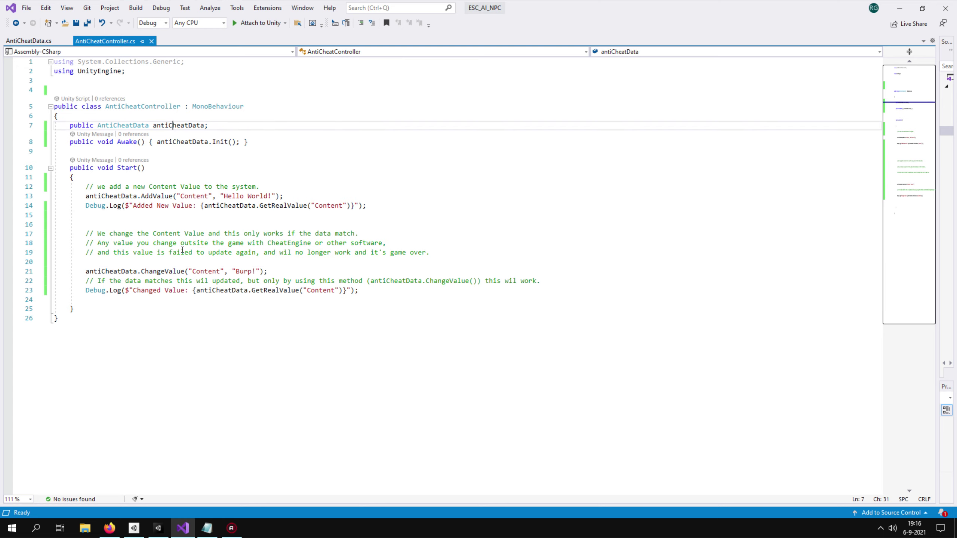
drag(90, 187, 260, 186)
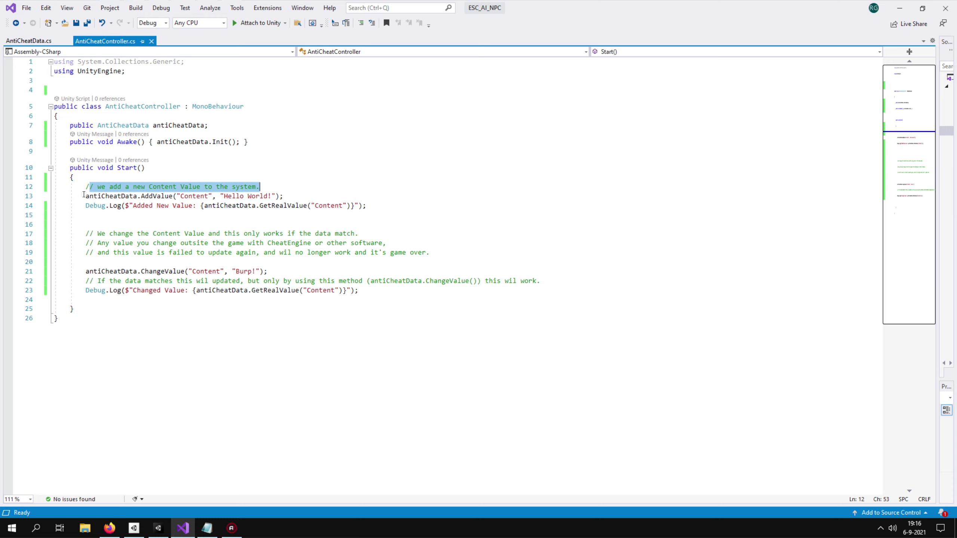
drag(84, 196, 283, 196)
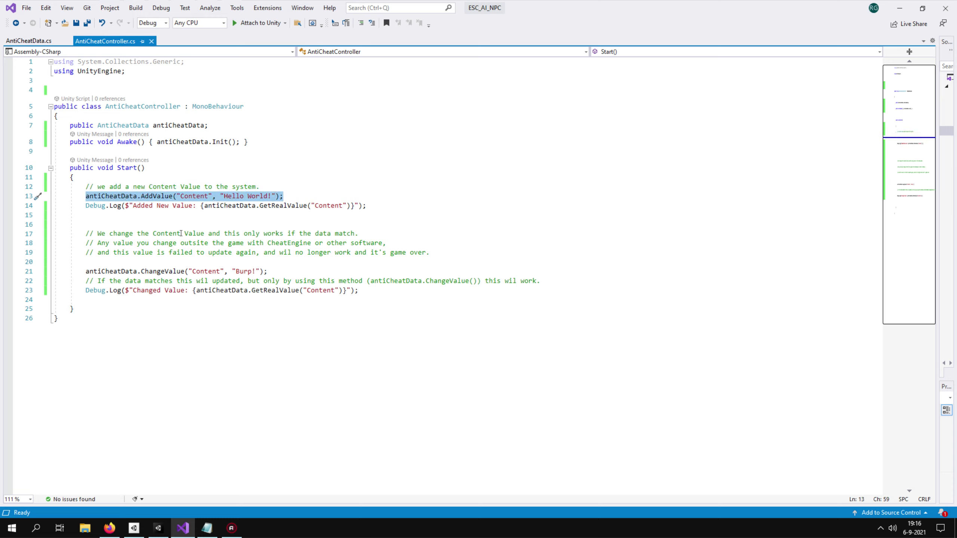
drag(85, 233, 430, 252)
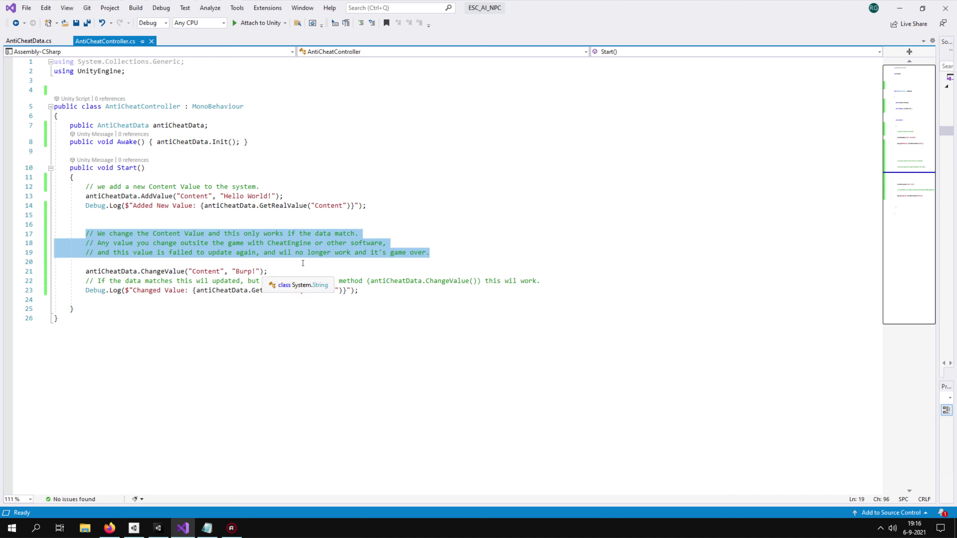
drag(86, 271, 267, 272)
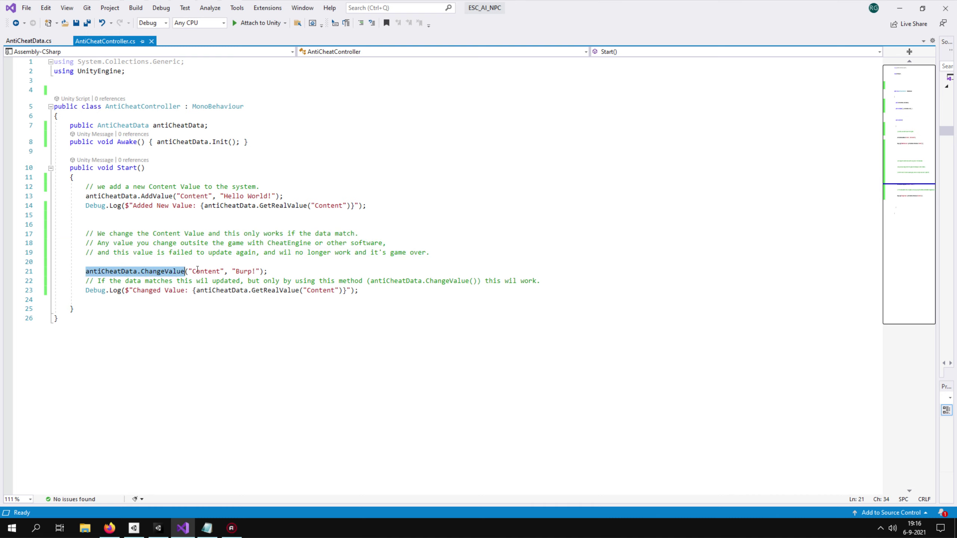
drag(87, 281, 549, 276)
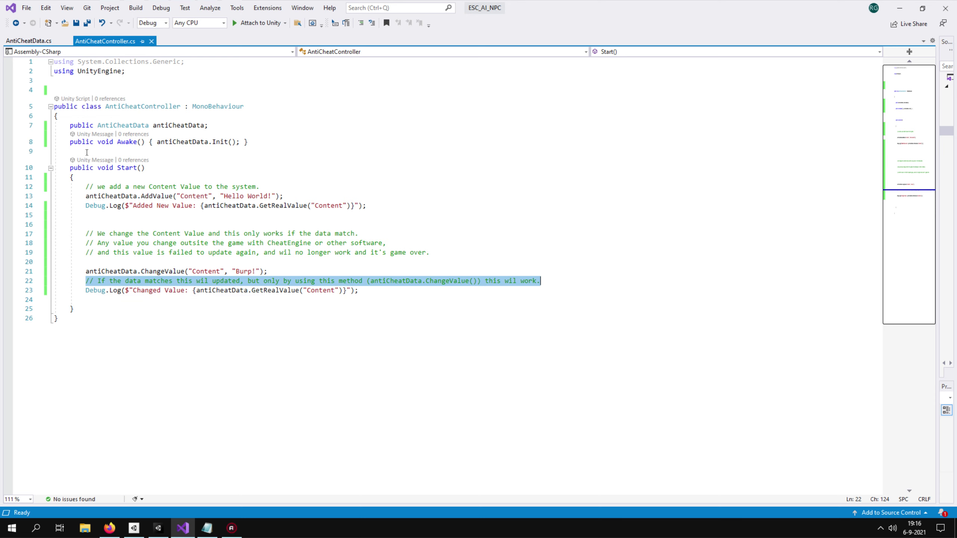
click(24, 41)
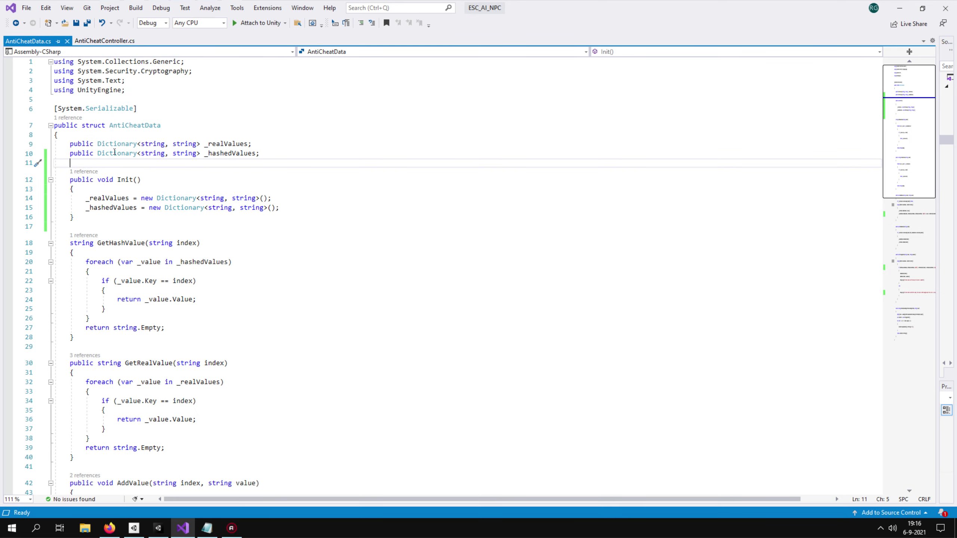
click(229, 143)
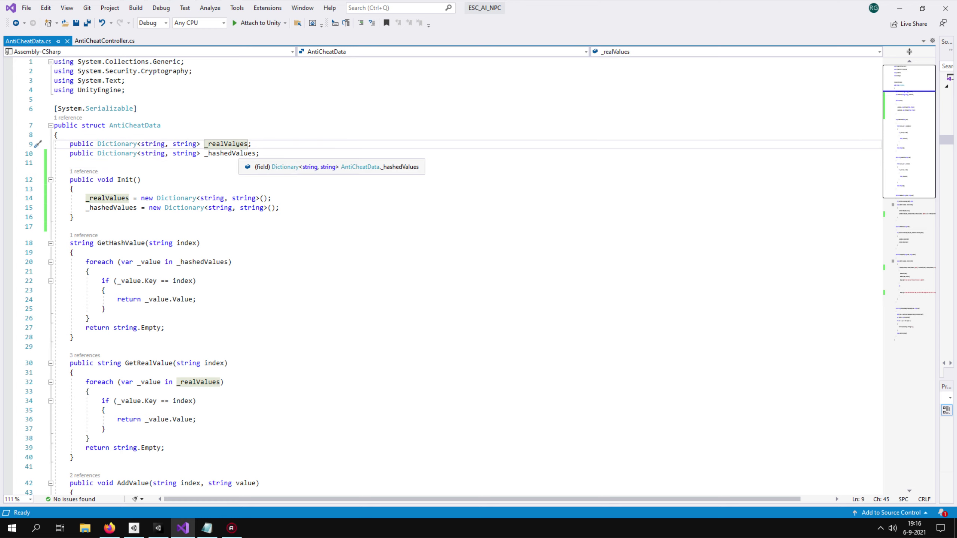
click(236, 152)
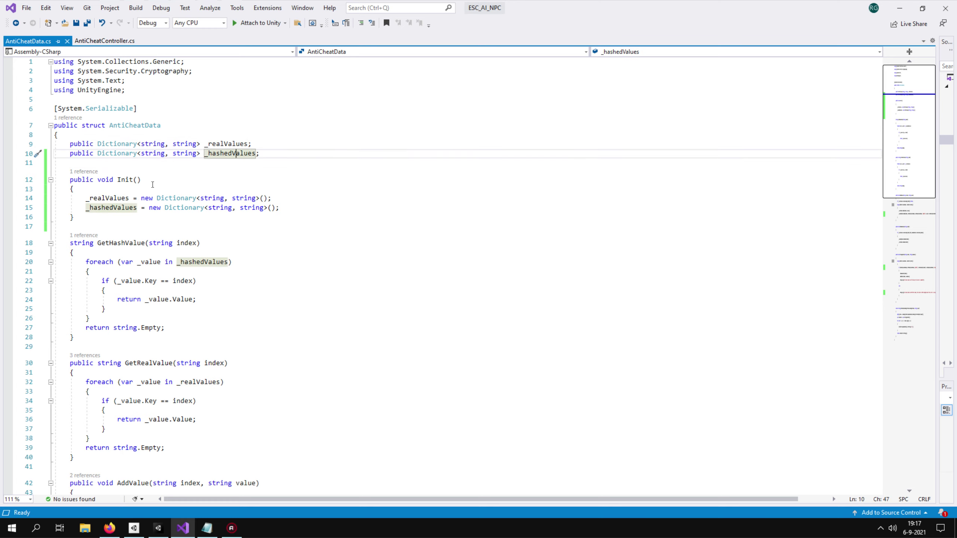
scroll(287, 204, down, 1)
scroll(287, 204, down, 3)
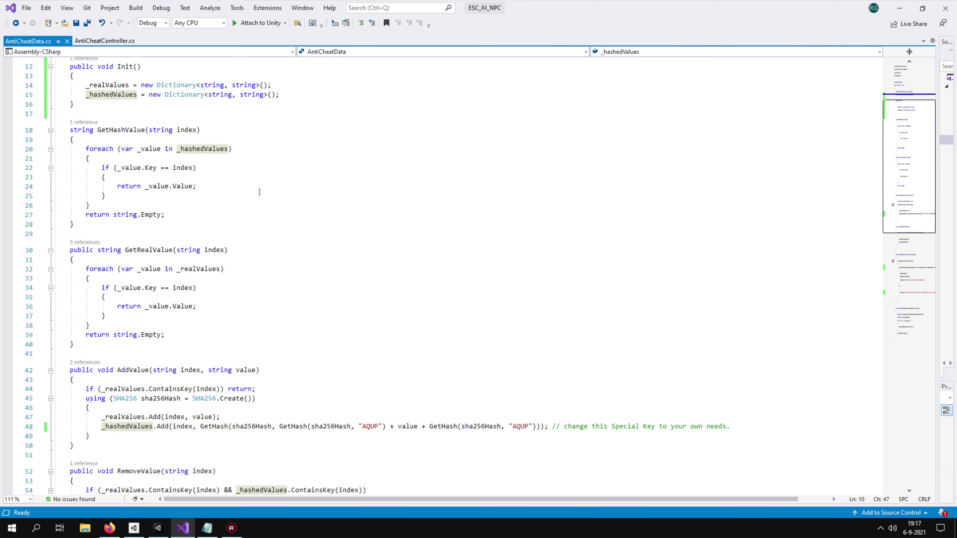
click(118, 129)
click(200, 148)
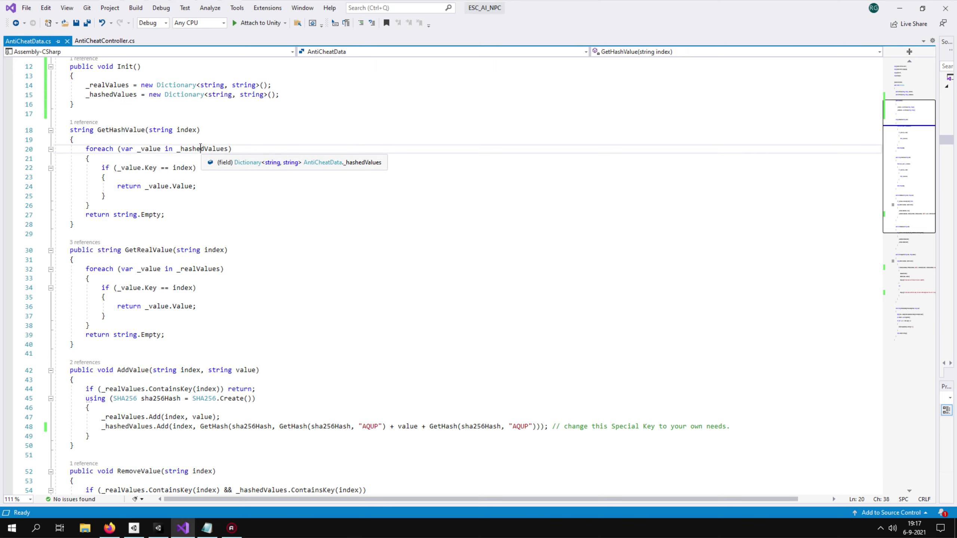
click(128, 167)
click(185, 168)
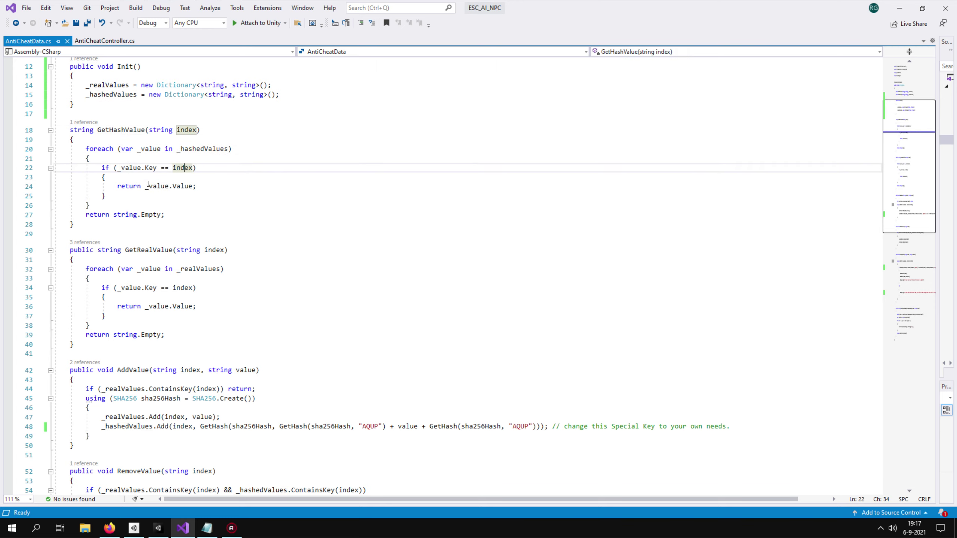
scroll(148, 184, down, 1)
scroll(151, 177, down, 2)
scroll(155, 166, down, 1)
click(146, 137)
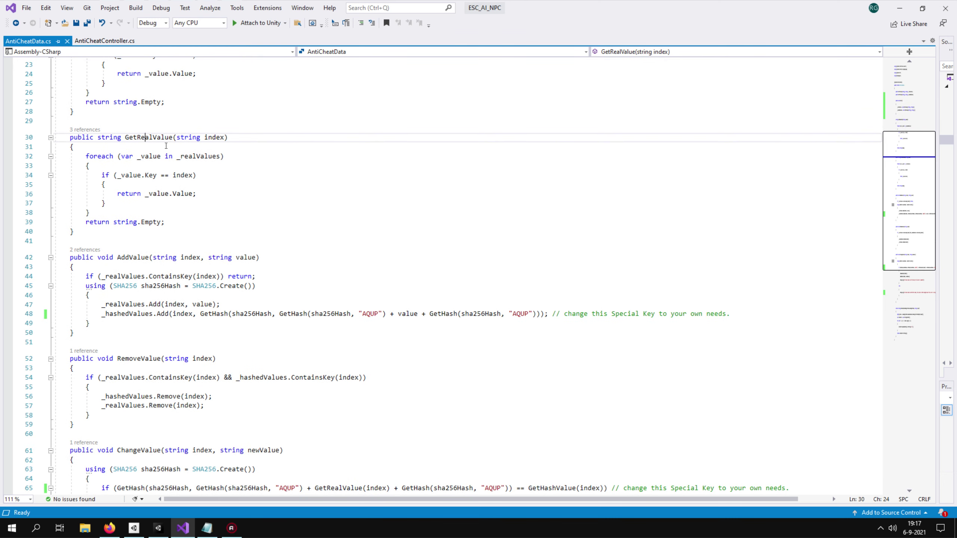
click(213, 137)
click(193, 155)
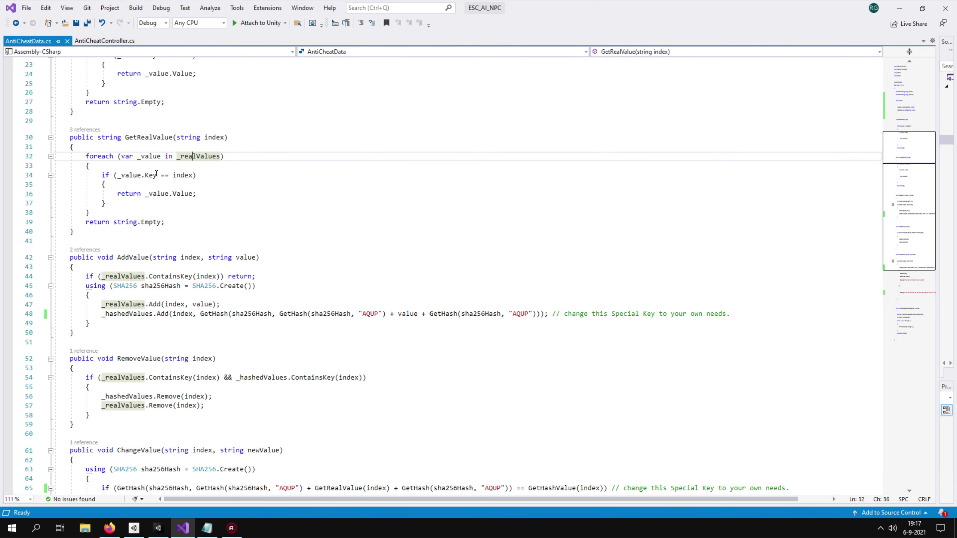
scroll(150, 166, down, 2)
scroll(136, 150, down, 2)
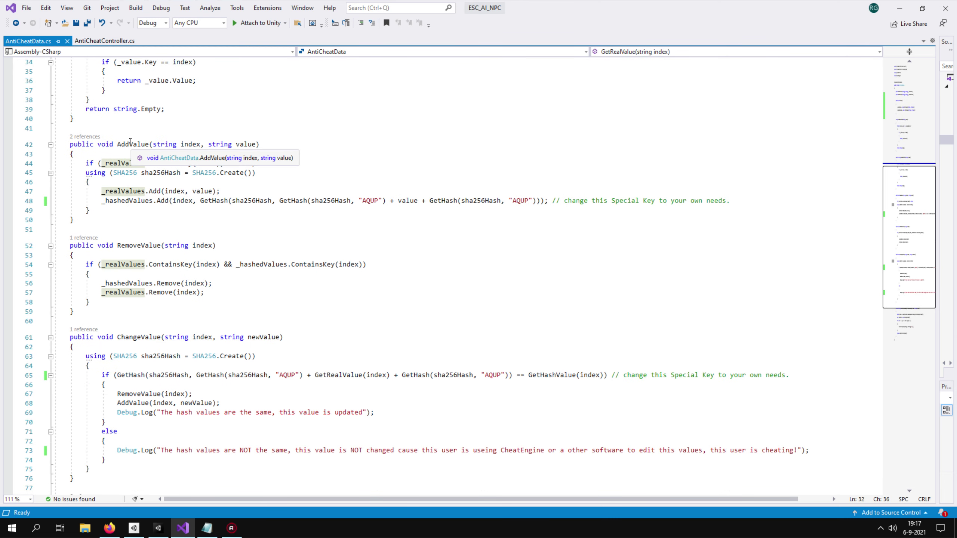
click(130, 144)
click(191, 144)
click(244, 144)
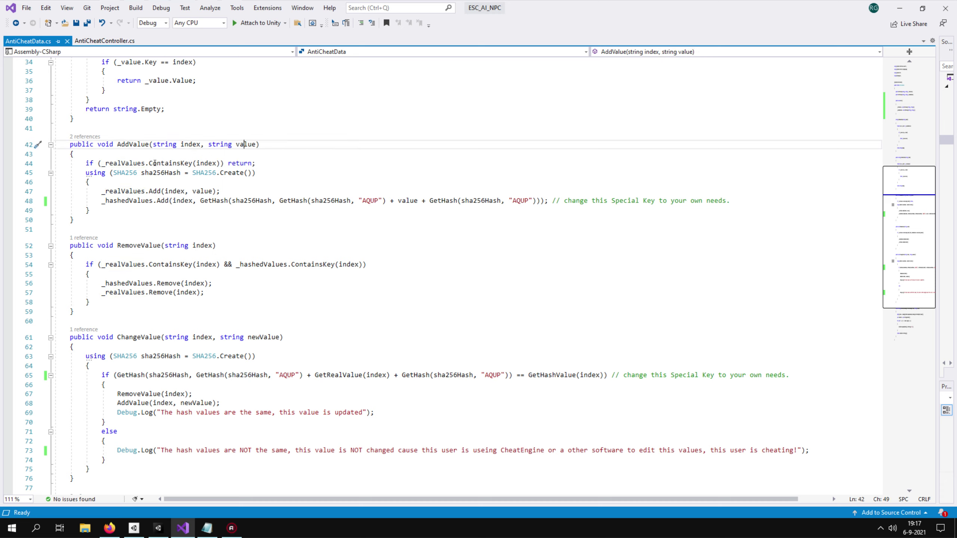
click(155, 163)
click(248, 163)
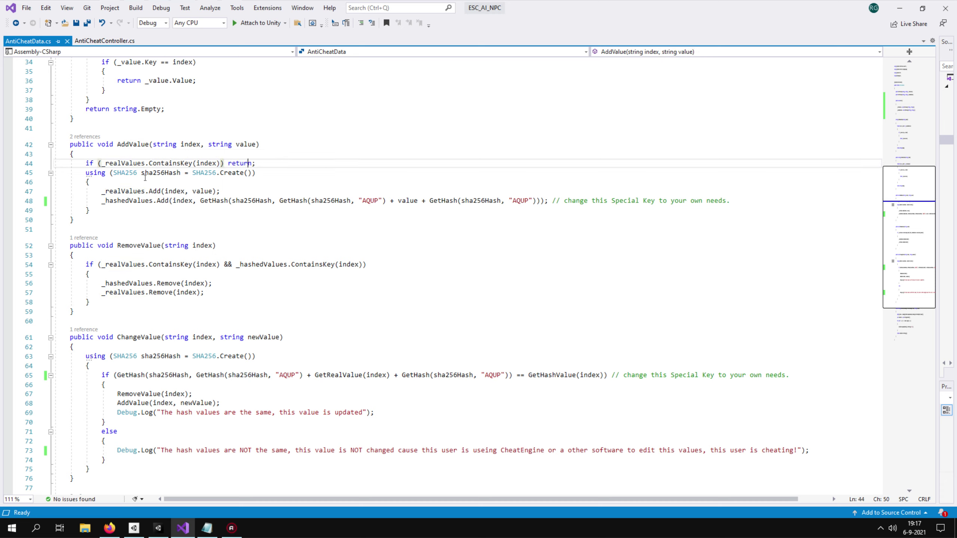
click(126, 173)
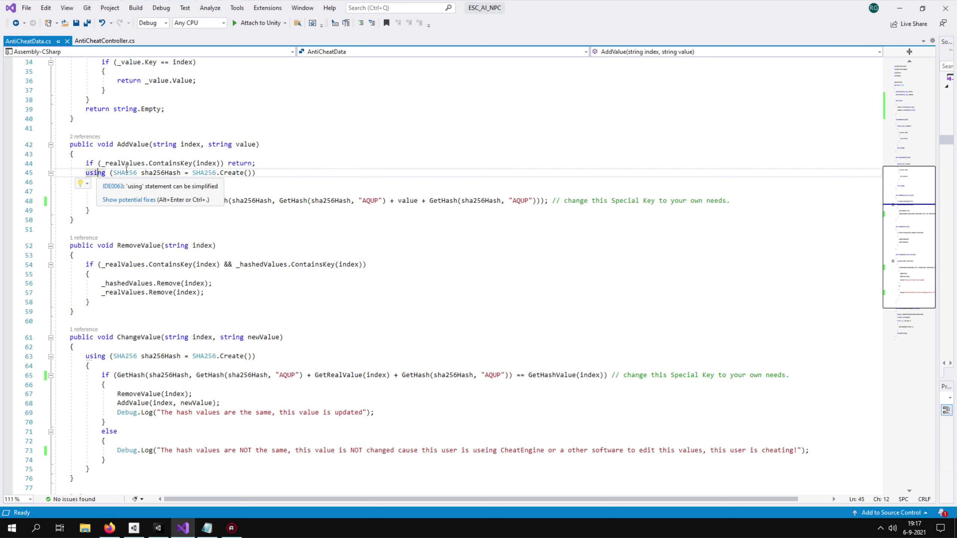
click(178, 172)
click(118, 191)
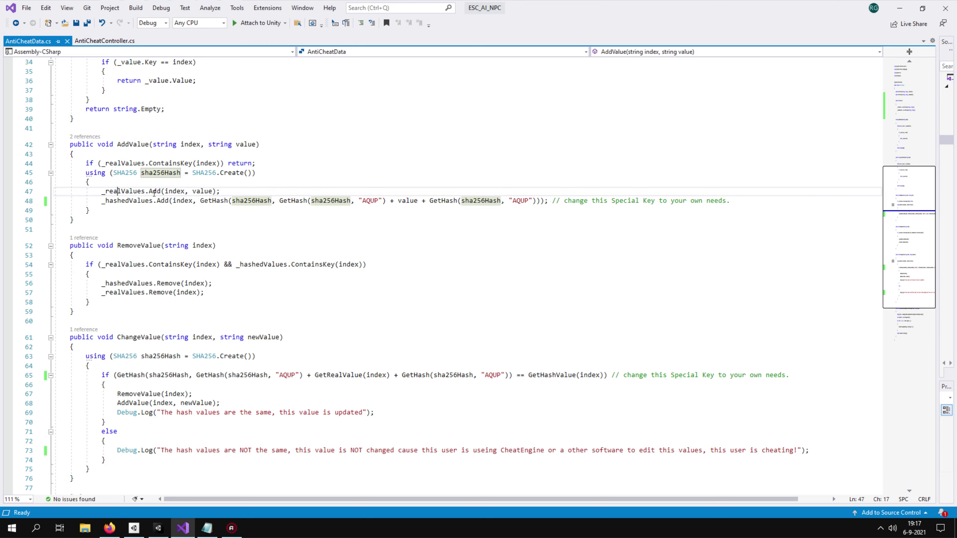
click(208, 200)
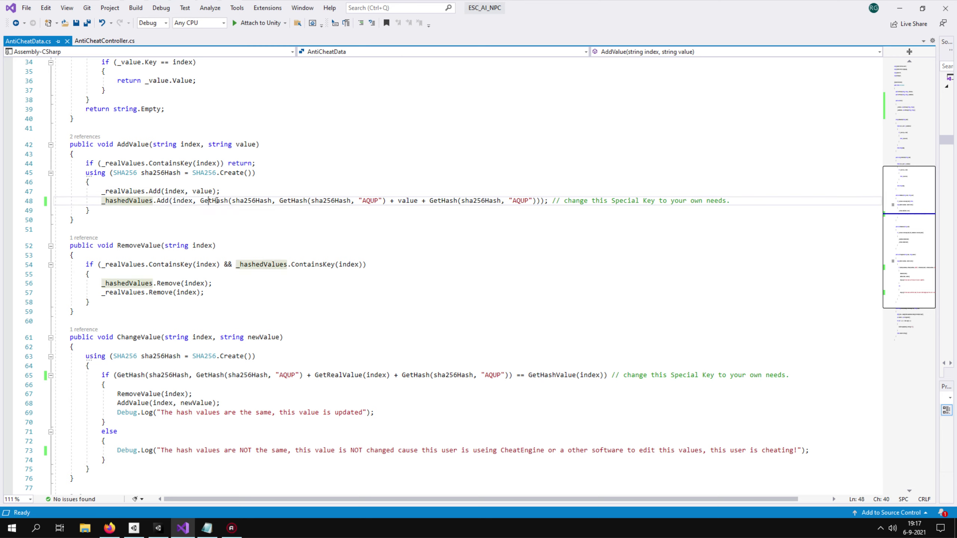
drag(355, 201, 386, 201)
drag(552, 200, 744, 199)
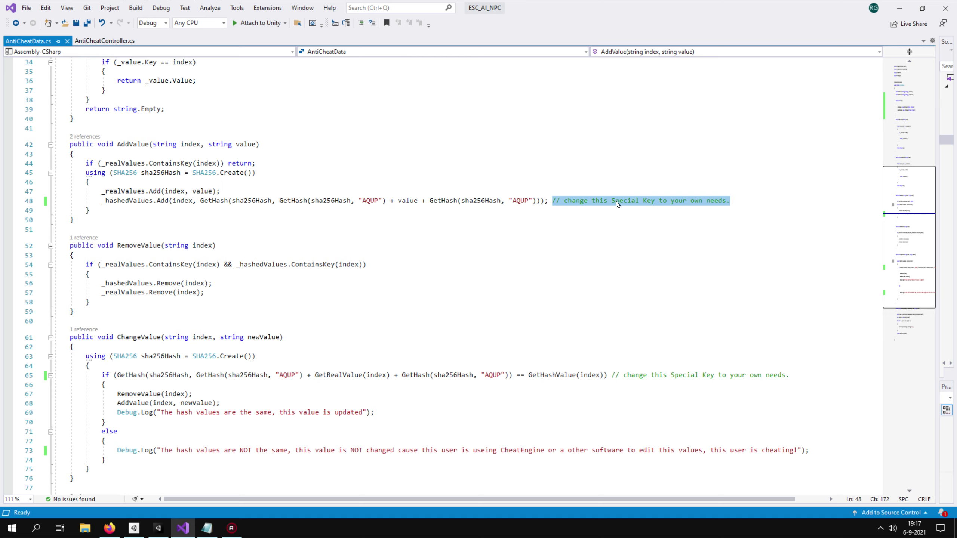
drag(611, 200, 656, 200)
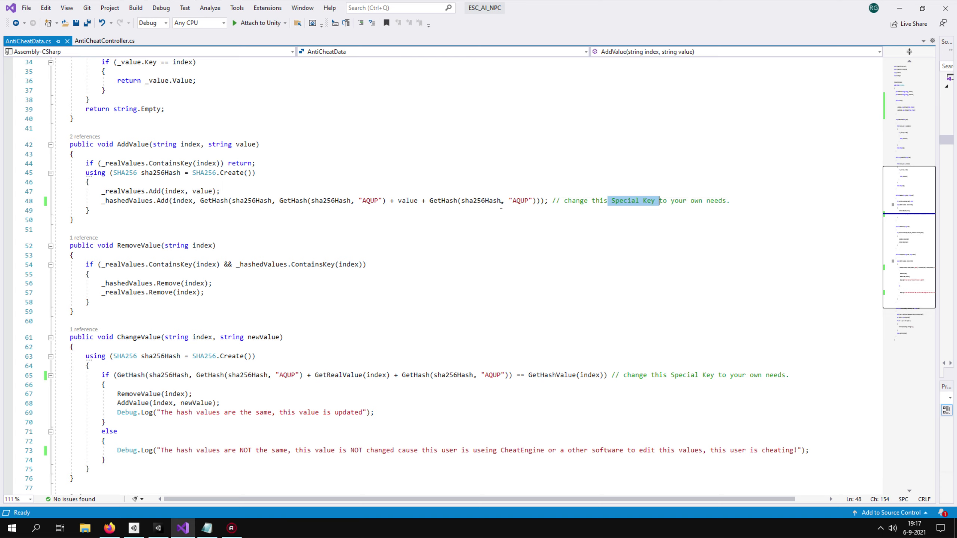
click(506, 201)
drag(510, 201, 533, 200)
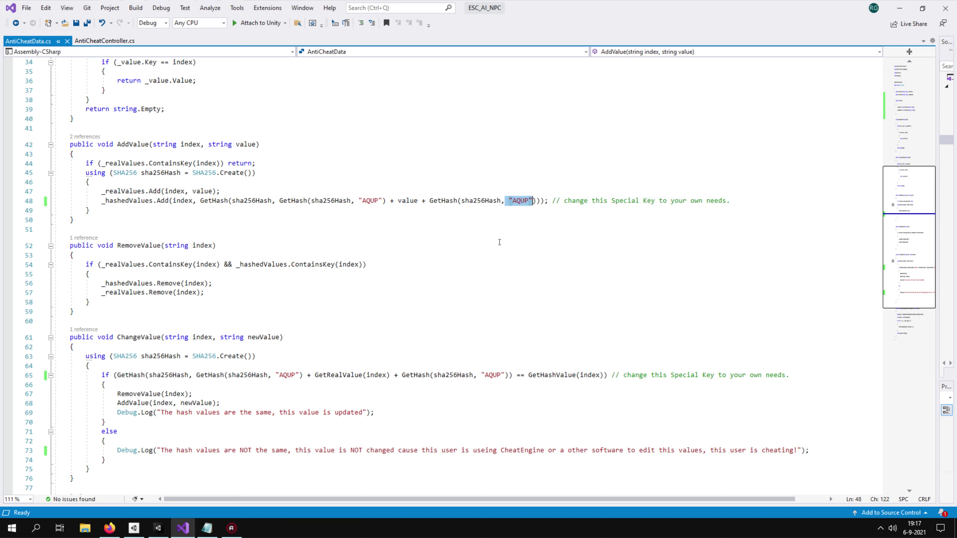
drag(354, 201, 382, 200)
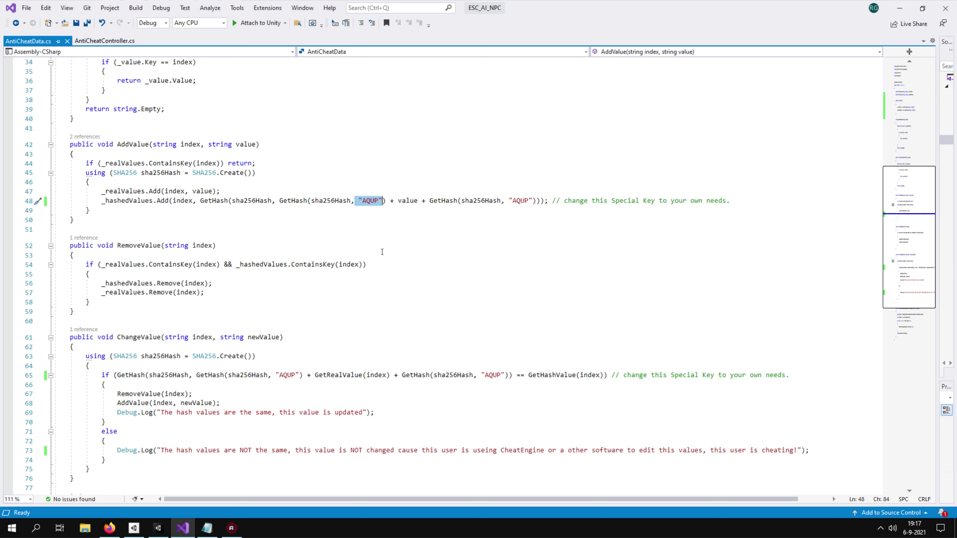
drag(505, 375, 477, 375)
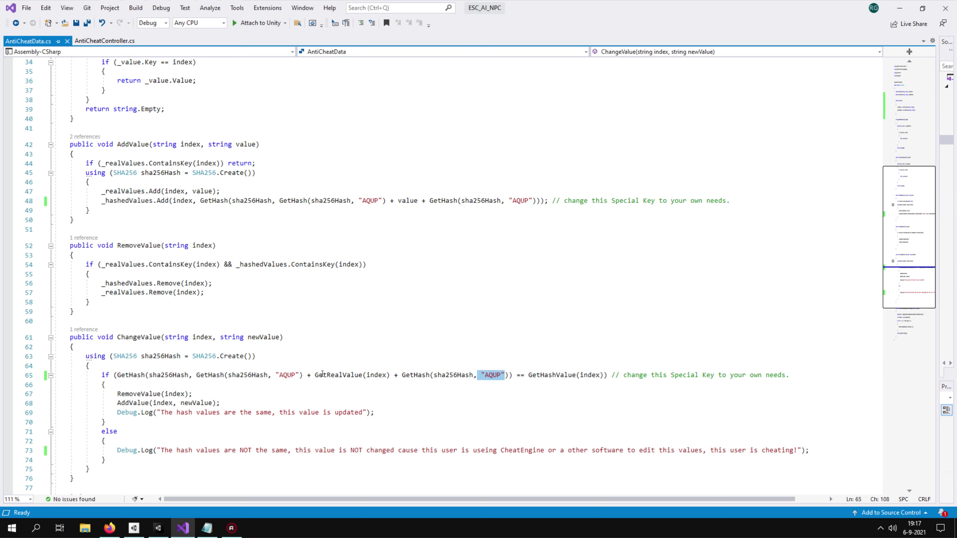
drag(297, 375, 275, 375)
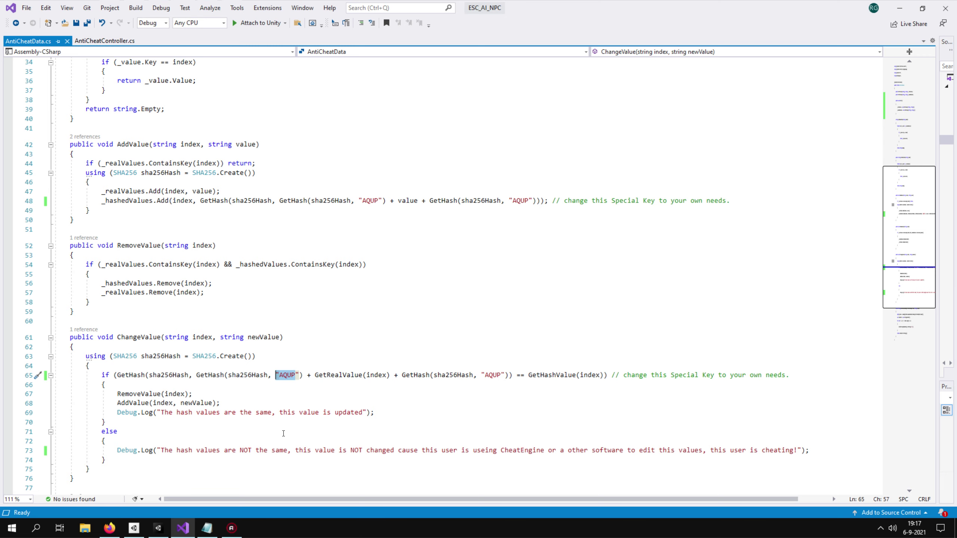
Walk through RemoveValue, which deletes both the real value and its hashed value.
scroll(369, 200, down, 2)
scroll(369, 201, down, 2)
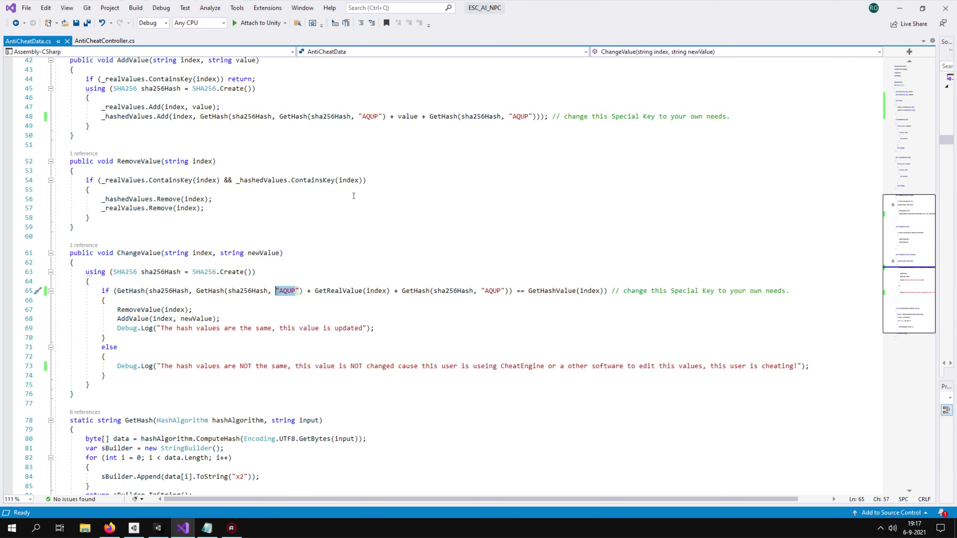
scroll(370, 201, down, 4)
scroll(107, 151, up, 3)
click(94, 180)
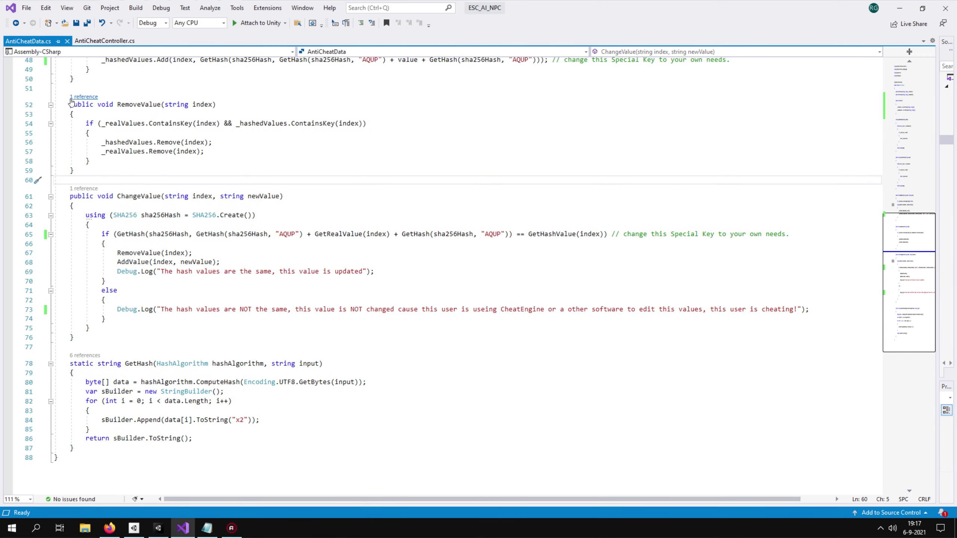
drag(69, 106, 70, 178)
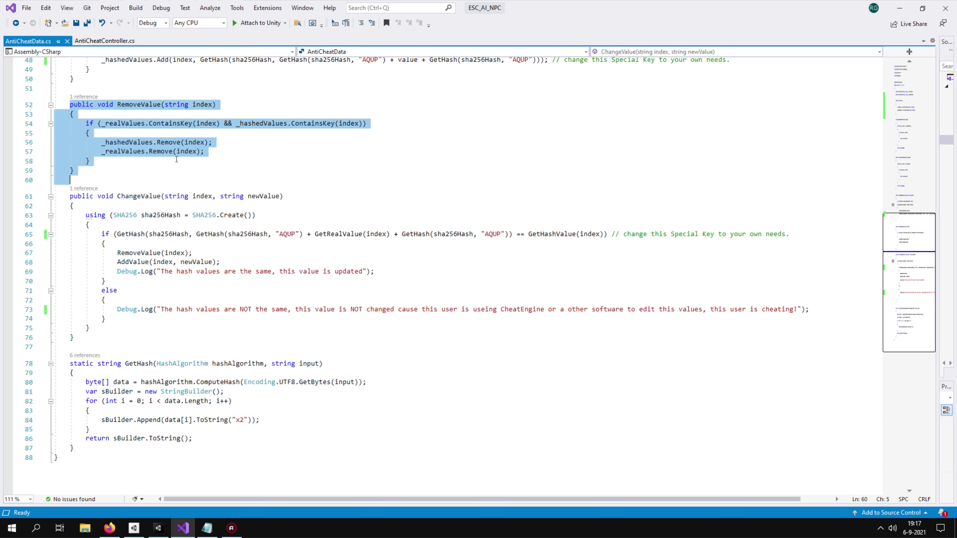
click(92, 161)
click(121, 151)
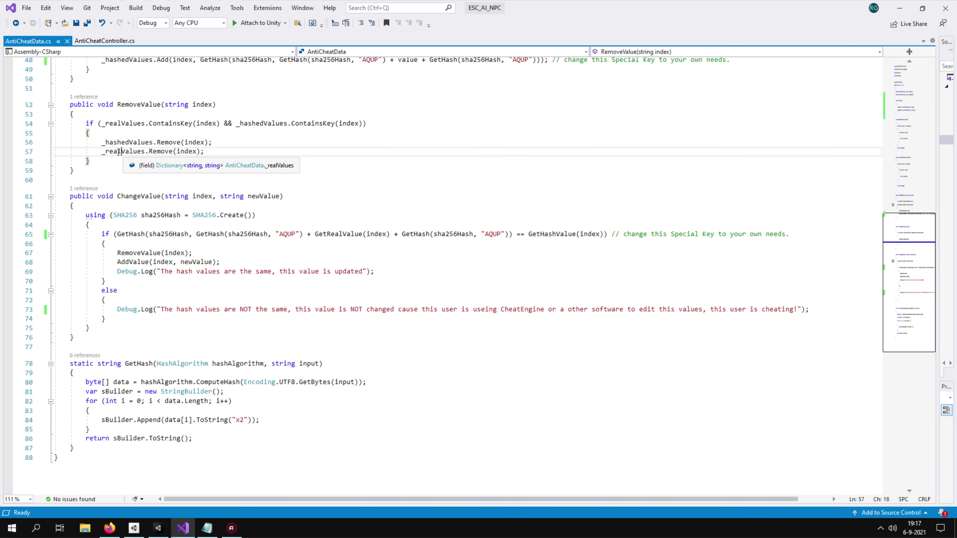
key(Up)
Explain ChangeValue's hash check, remove-and-re-add logic, success message and cheating warning log.
drag(70, 196, 128, 339)
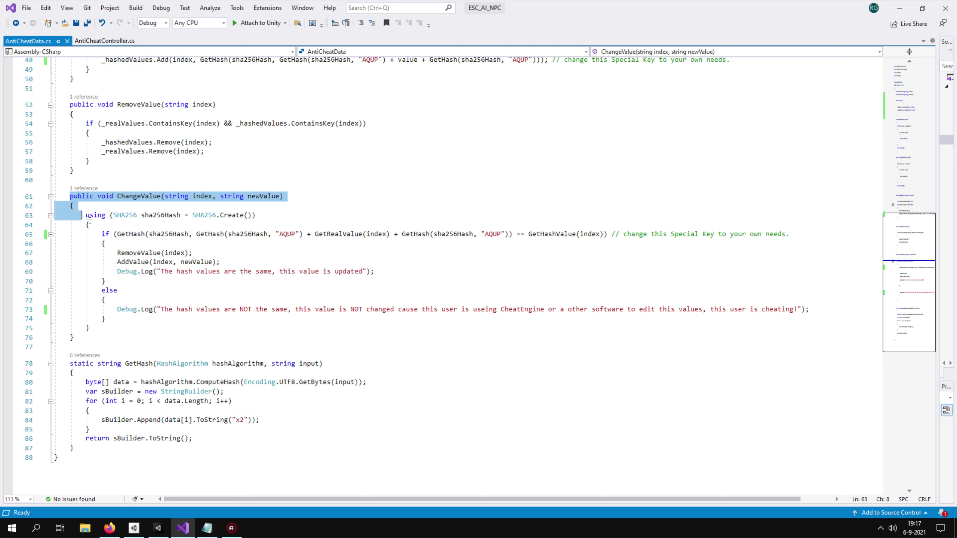
click(211, 233)
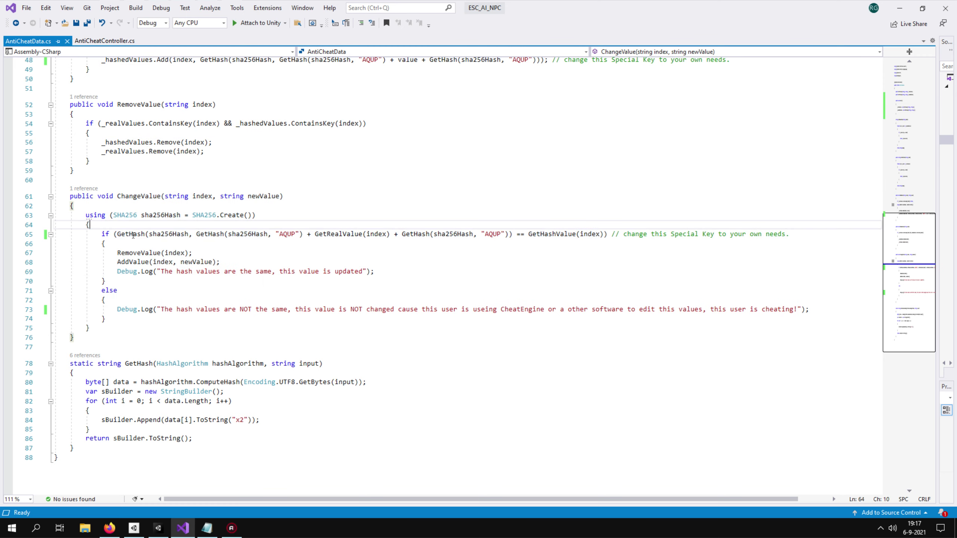
click(342, 233)
click(531, 234)
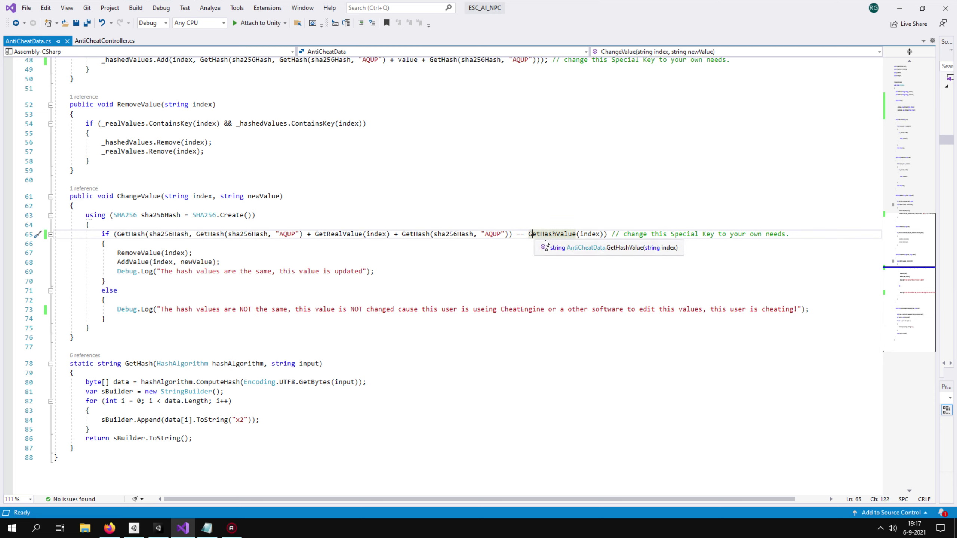
click(117, 252)
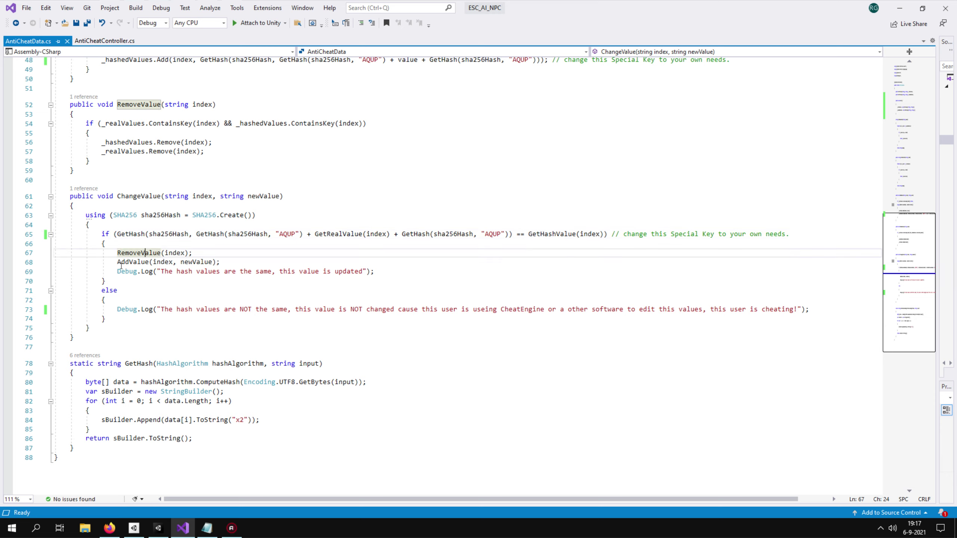
click(117, 262)
click(196, 262)
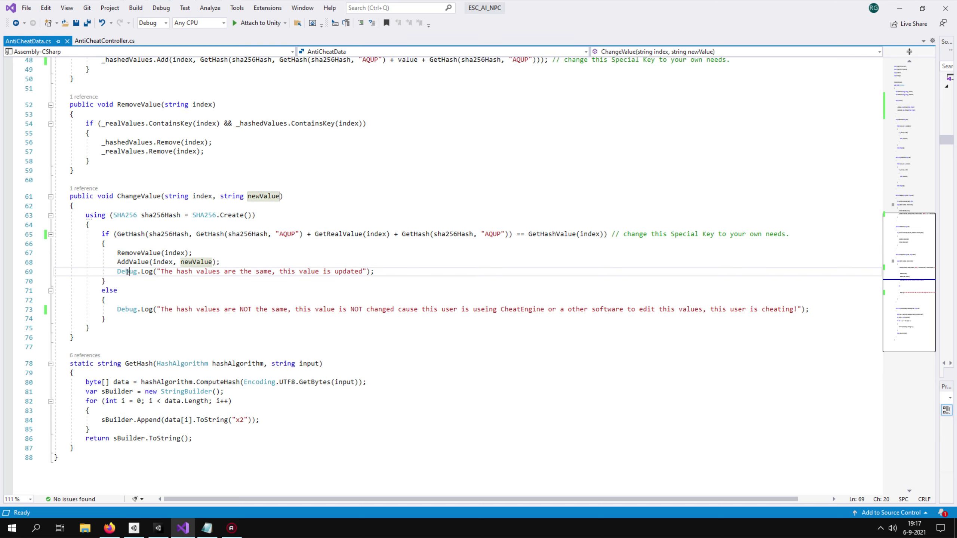
click(162, 271)
drag(162, 271, 367, 271)
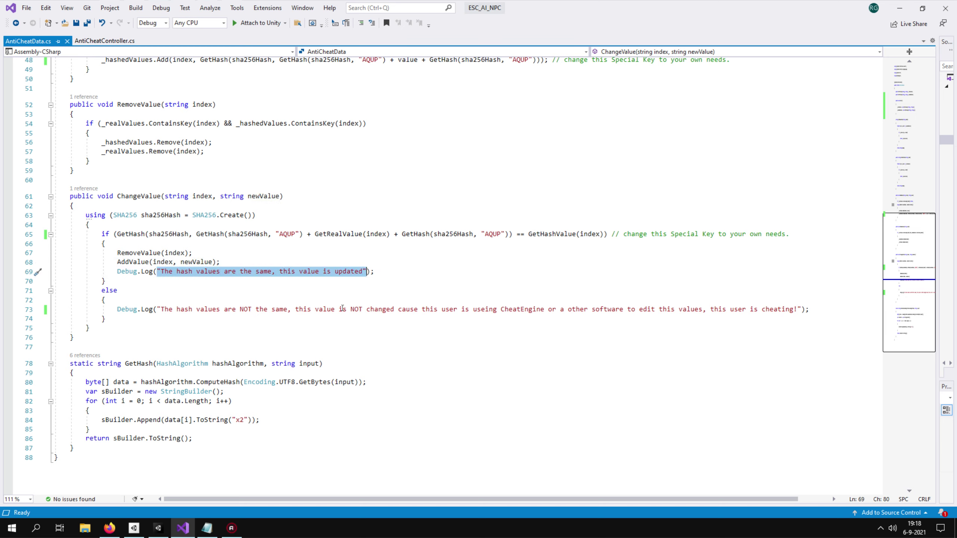
drag(117, 309, 809, 309)
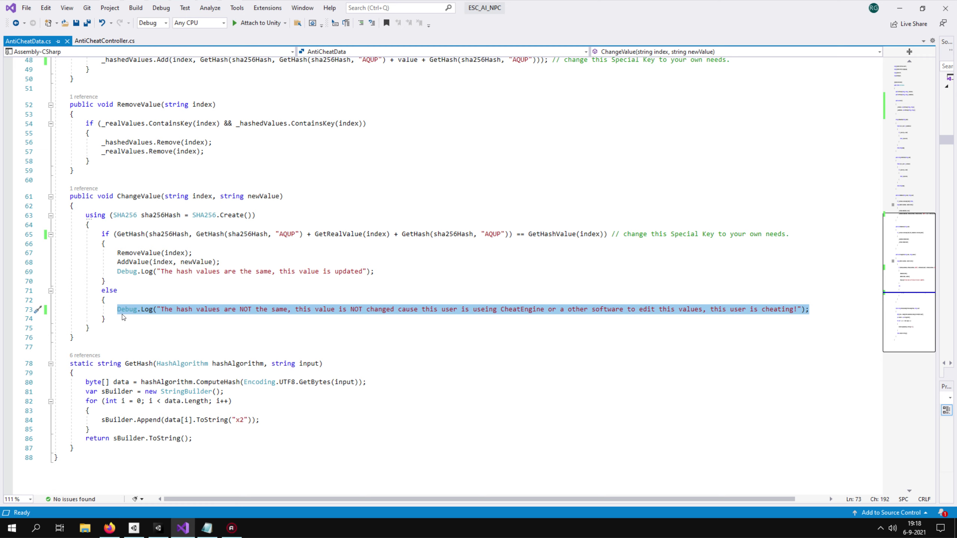
Review the GetHash method, then save all scripts and return to AntiCheatController.cs.
scroll(123, 319, down, 3)
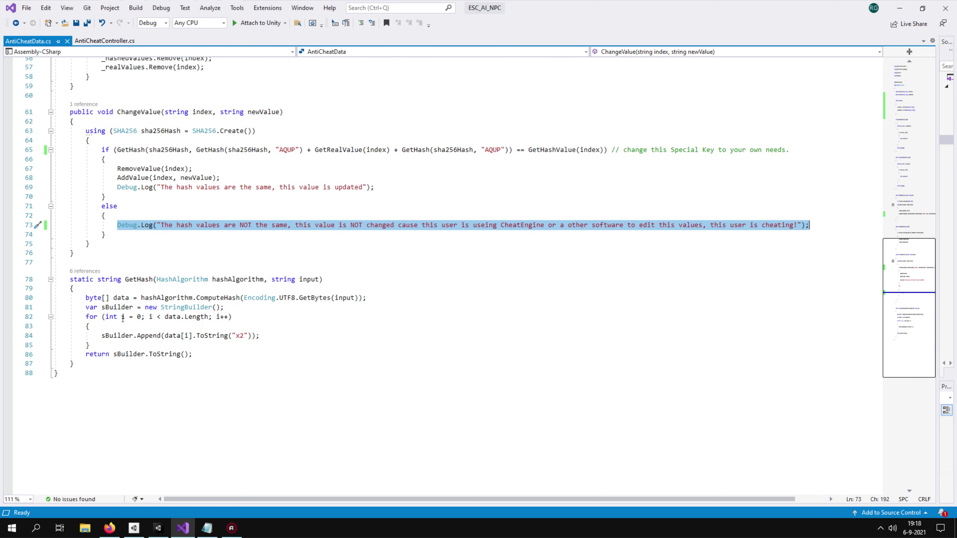
drag(69, 278, 75, 364)
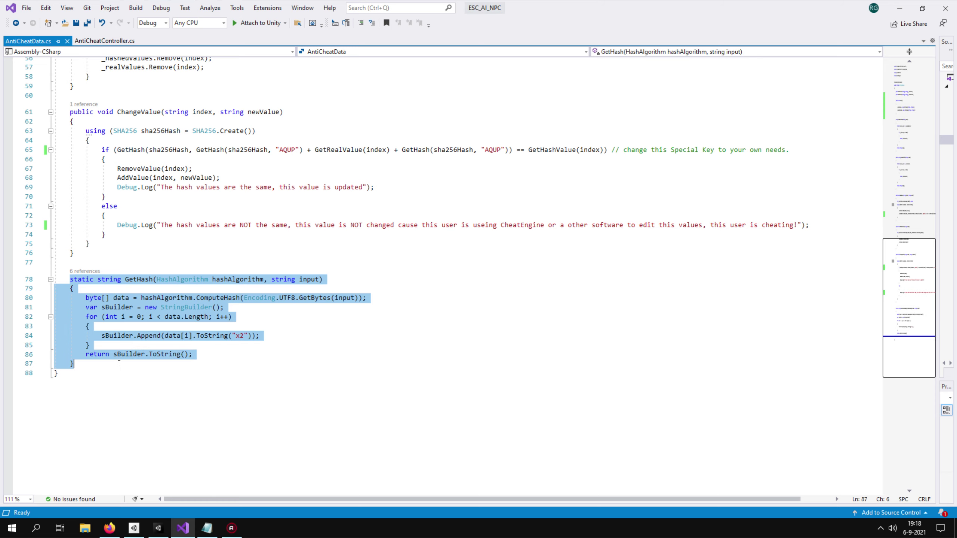
click(89, 24)
click(107, 42)
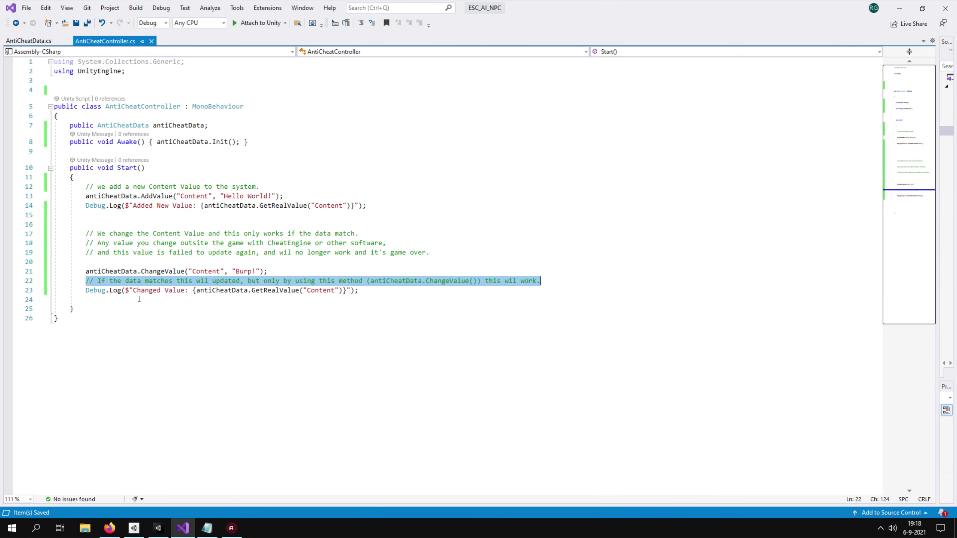
Clear the Unity console, restart play mode, and check the fresh matching-hash and Changed Value: Burp! logs.
click(158, 528)
click(68, 358)
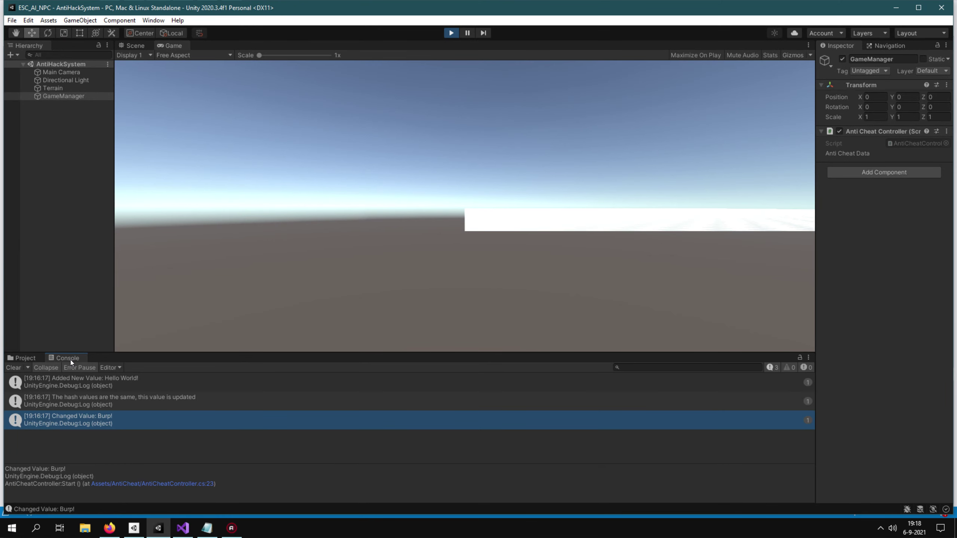
click(19, 368)
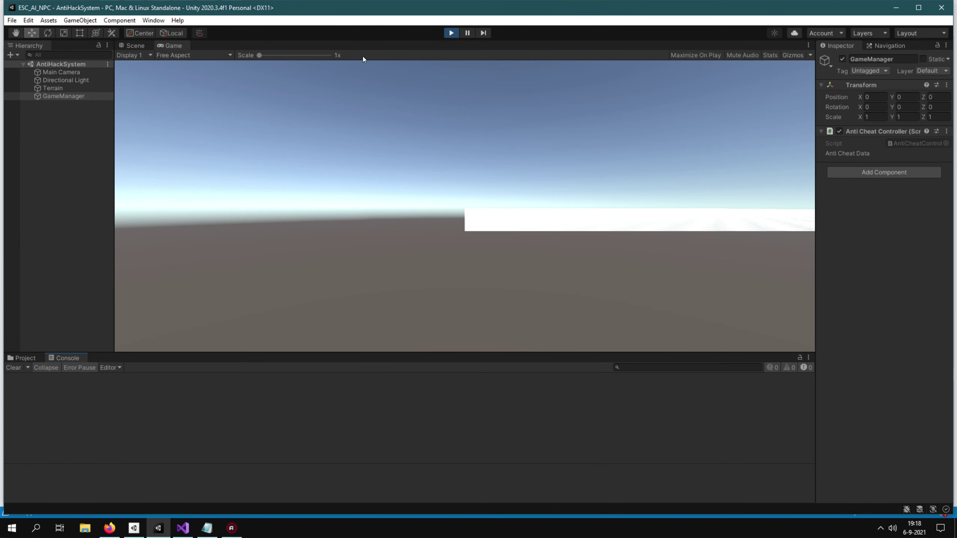
click(448, 36)
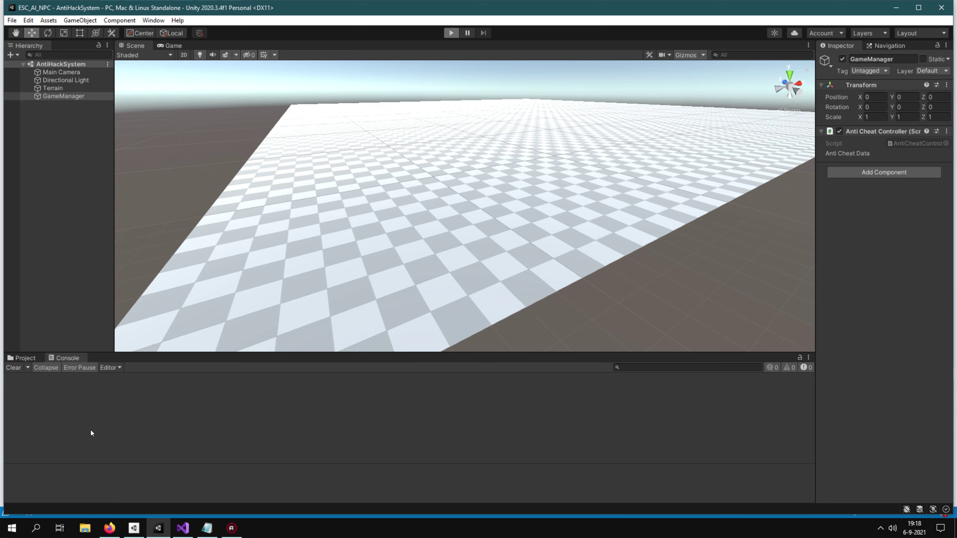
key(ctrl+p)
click(100, 404)
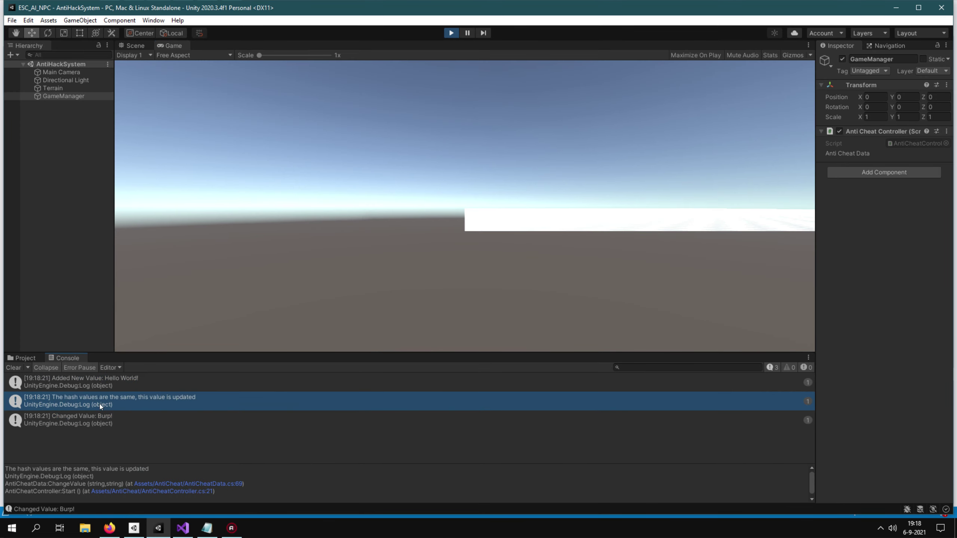
click(95, 418)
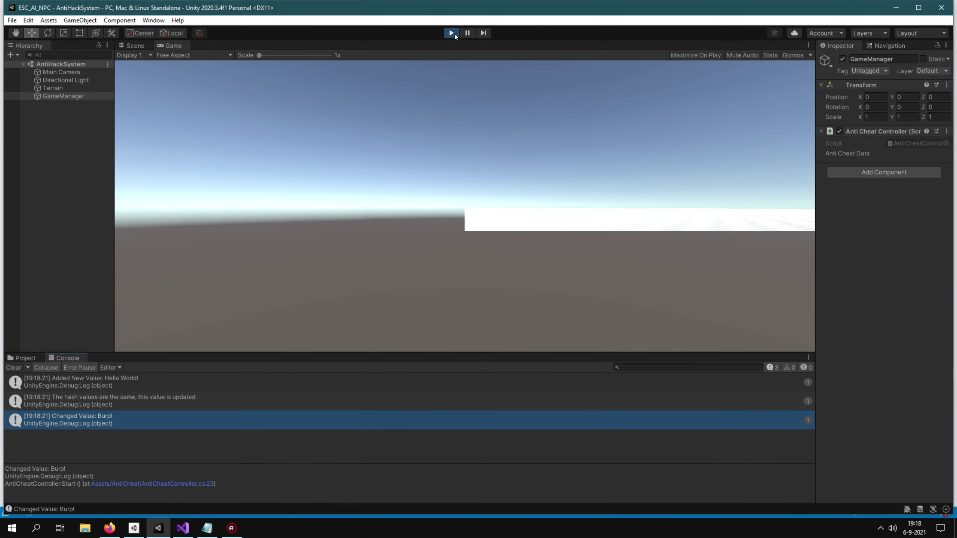